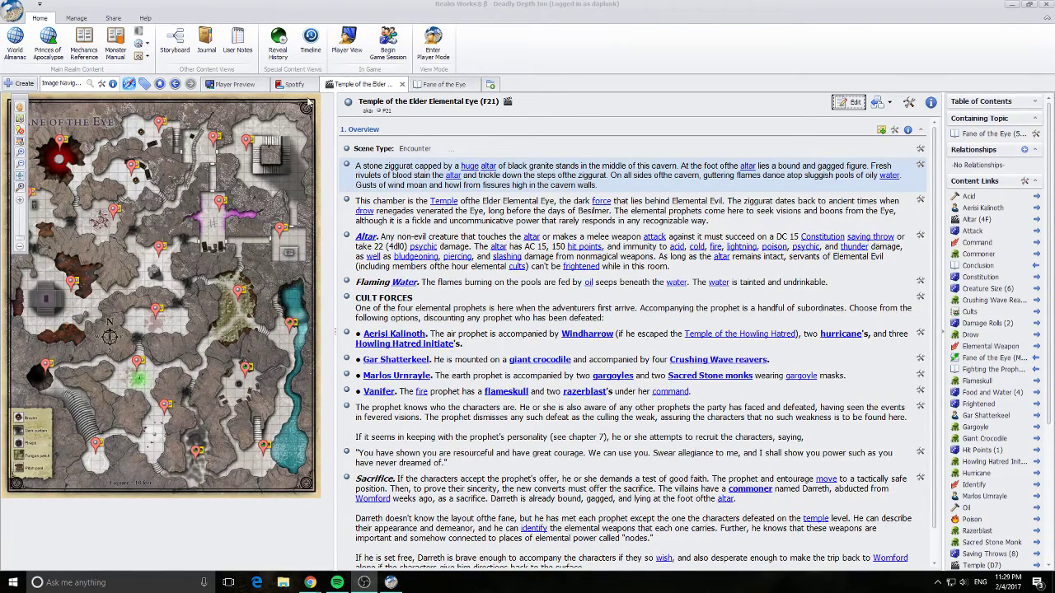
Switch to the Mechanics Reference view and group its tree by article kind
click(85, 47)
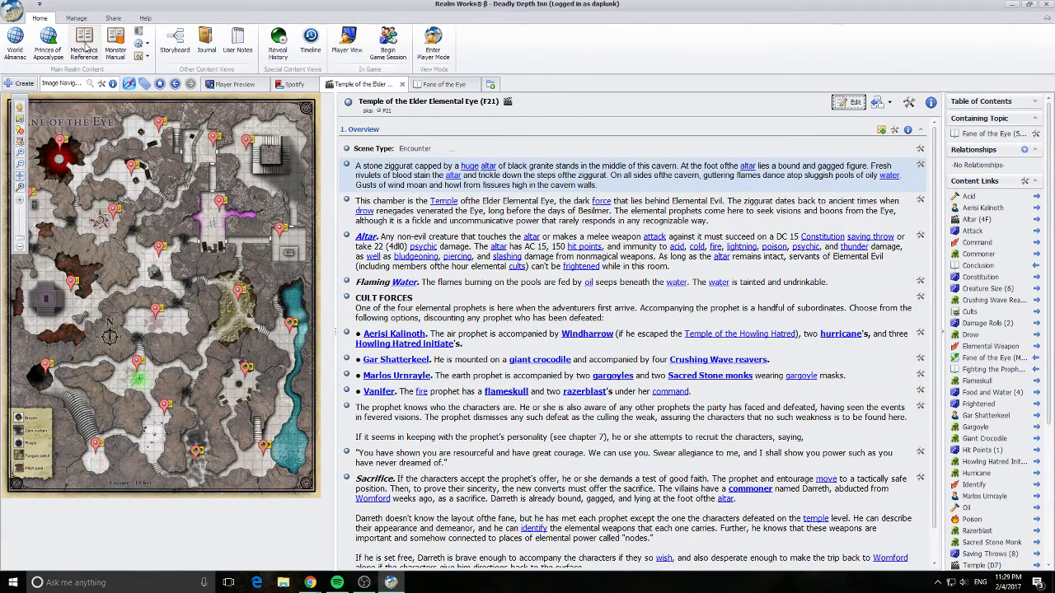
click(84, 48)
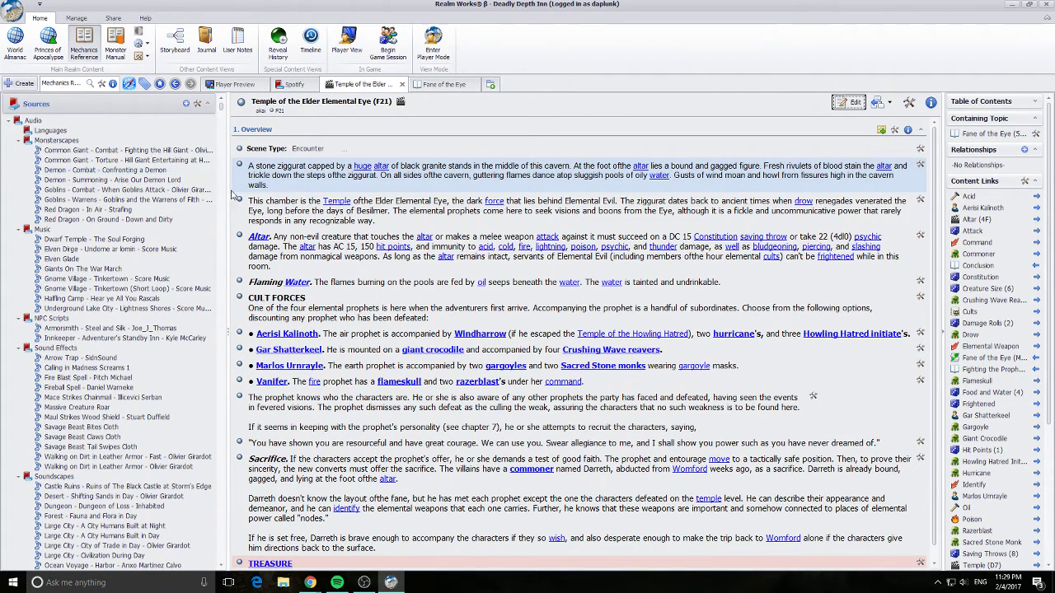
click(100, 85)
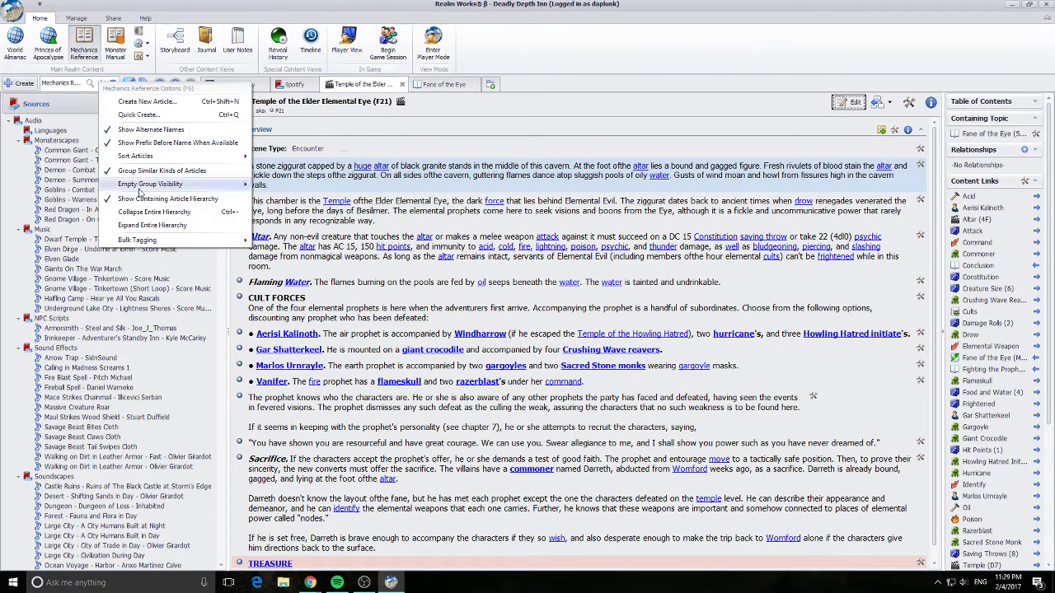
click(146, 212)
Expand Gameplay > Dungeon Master Guide > Tables in the reference tree
scroll(107, 341, down, 6)
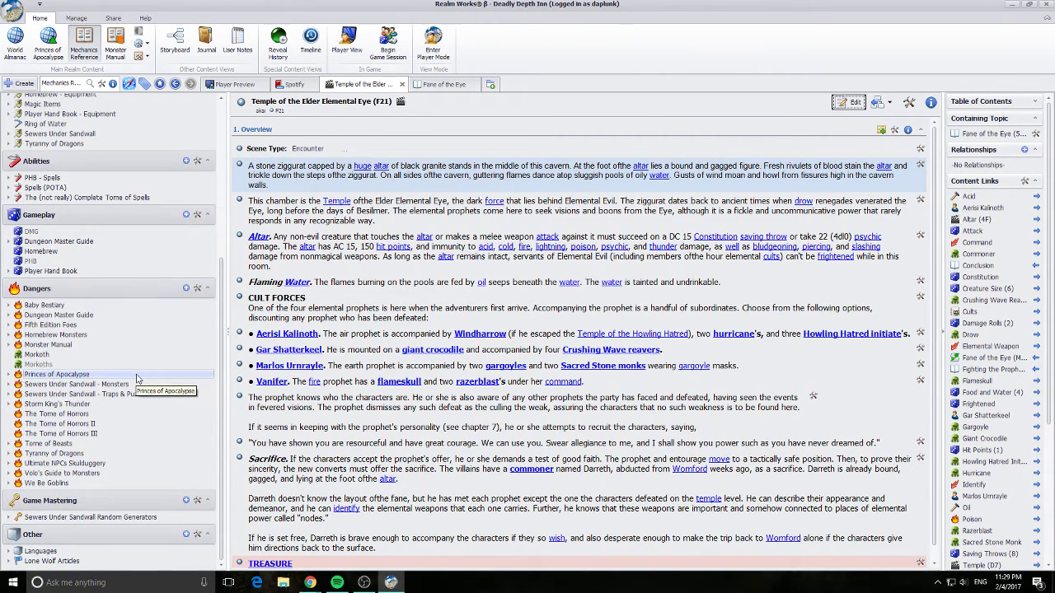
click(10, 241)
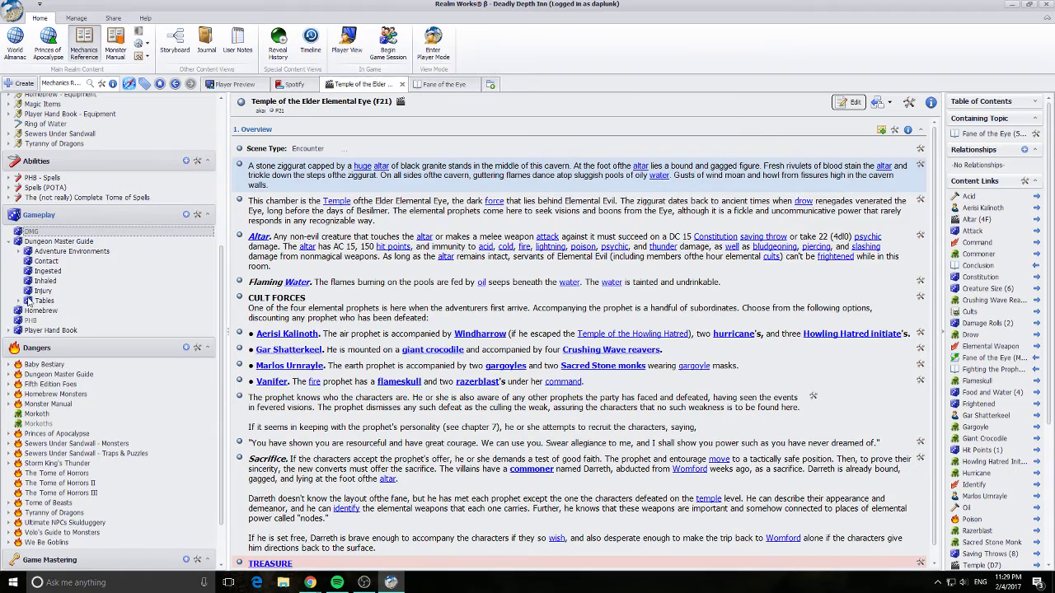
click(18, 301)
Open the Tables article, expand Magic Items Tables, and view Magic Item Table A
click(44, 301)
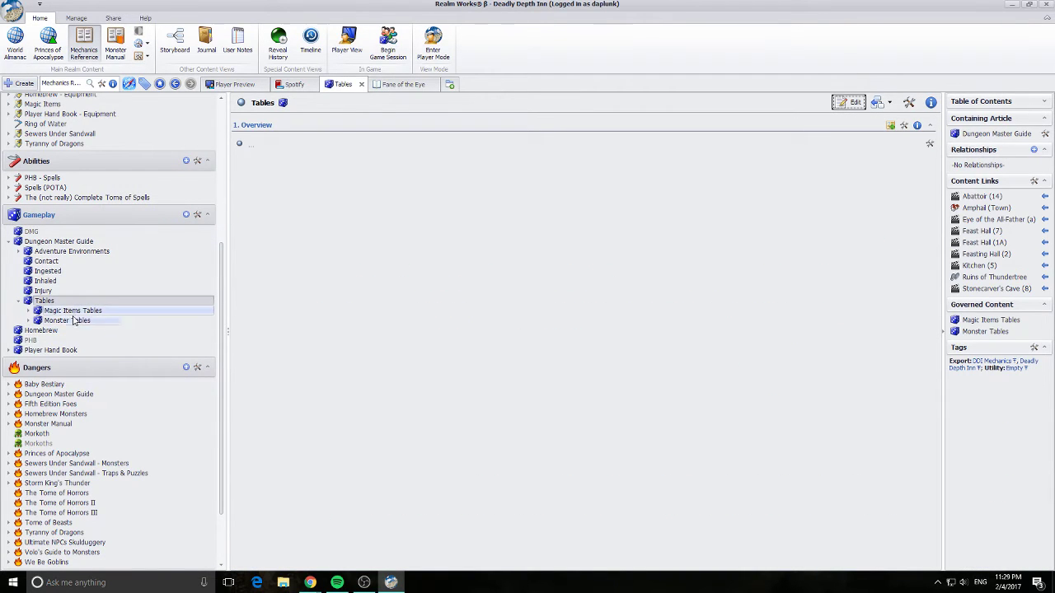
click(29, 311)
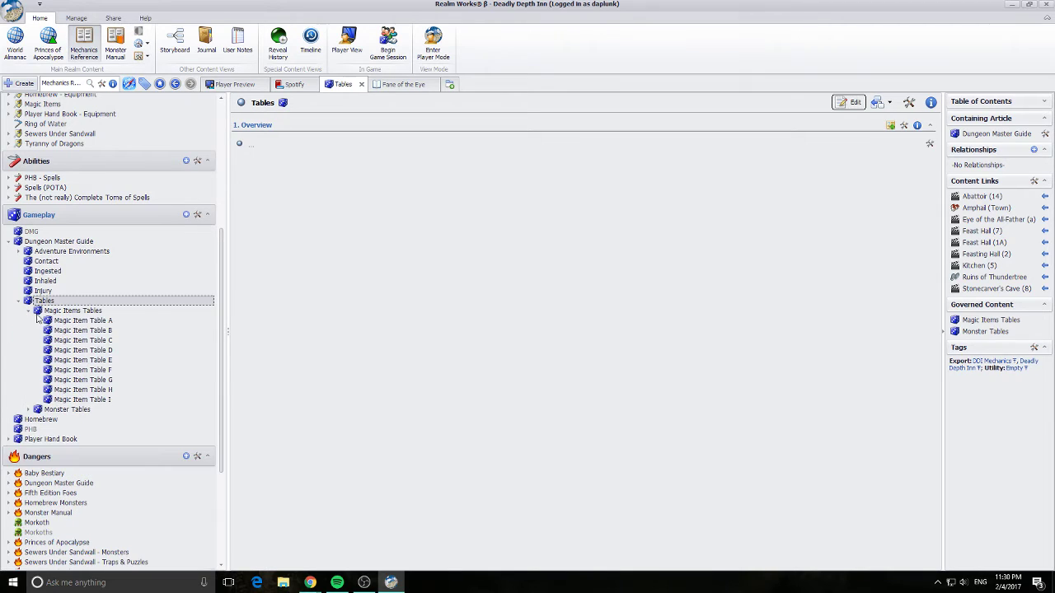
click(79, 310)
click(93, 322)
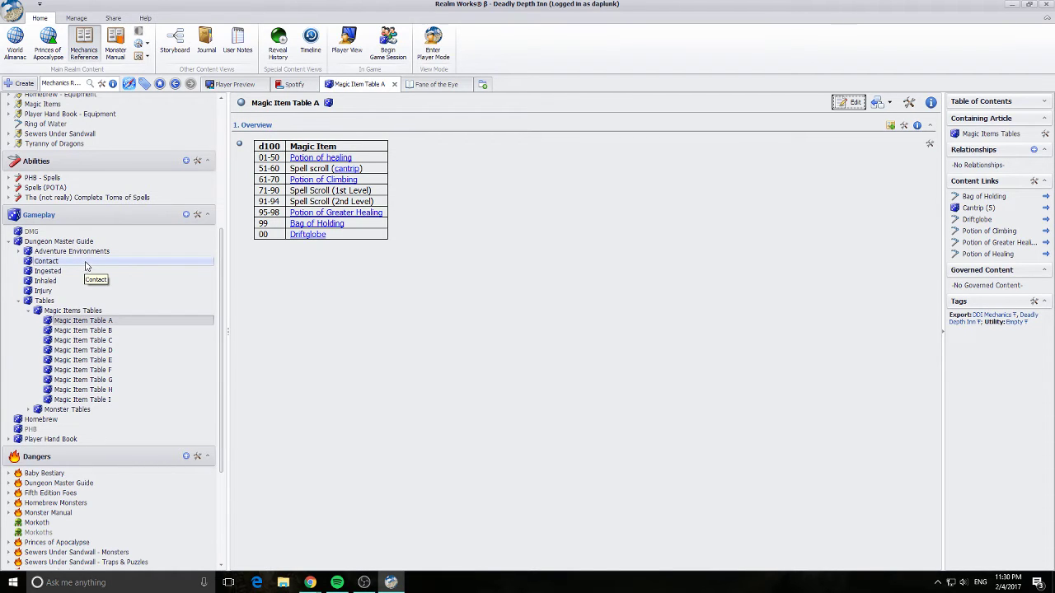
Open Magic Item Table B and scroll through its d100 list of linked items
click(86, 329)
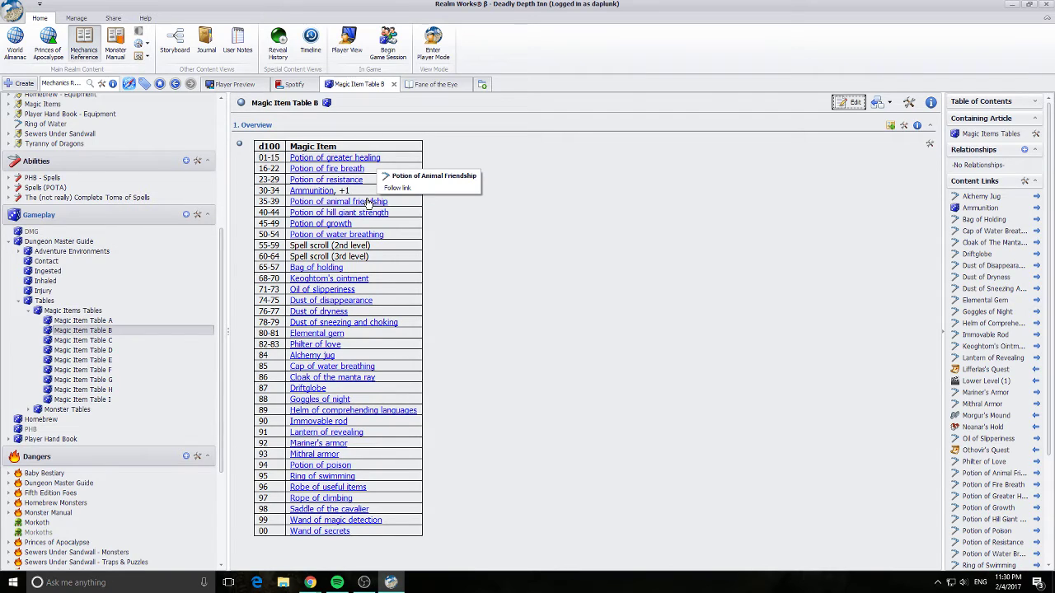
scroll(140, 280, up, 1)
scroll(140, 280, up, 4)
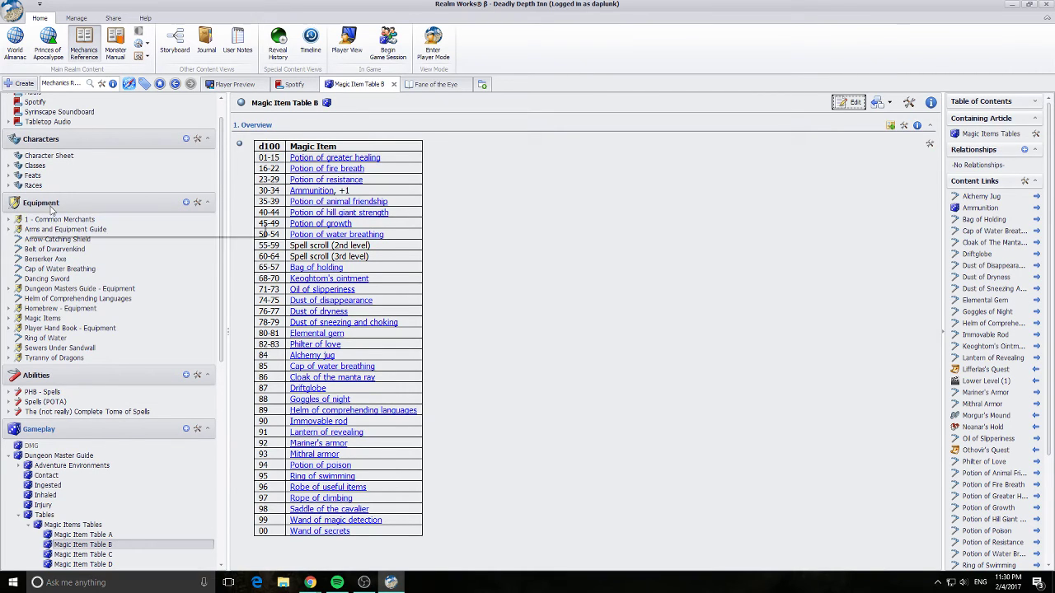
scroll(97, 248, down, 1)
scroll(99, 246, down, 1)
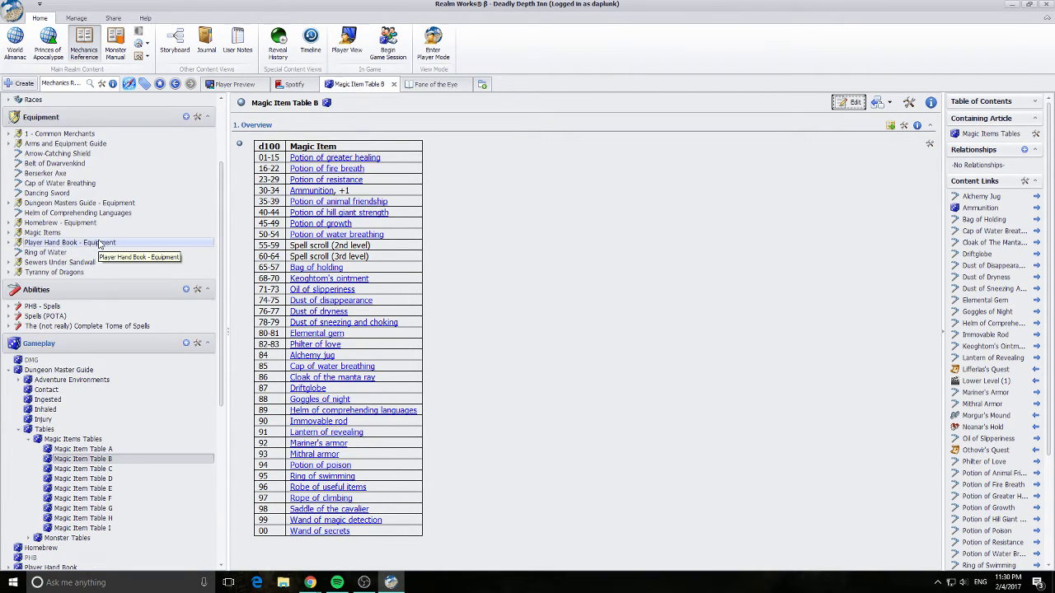
scroll(129, 239, up, 1)
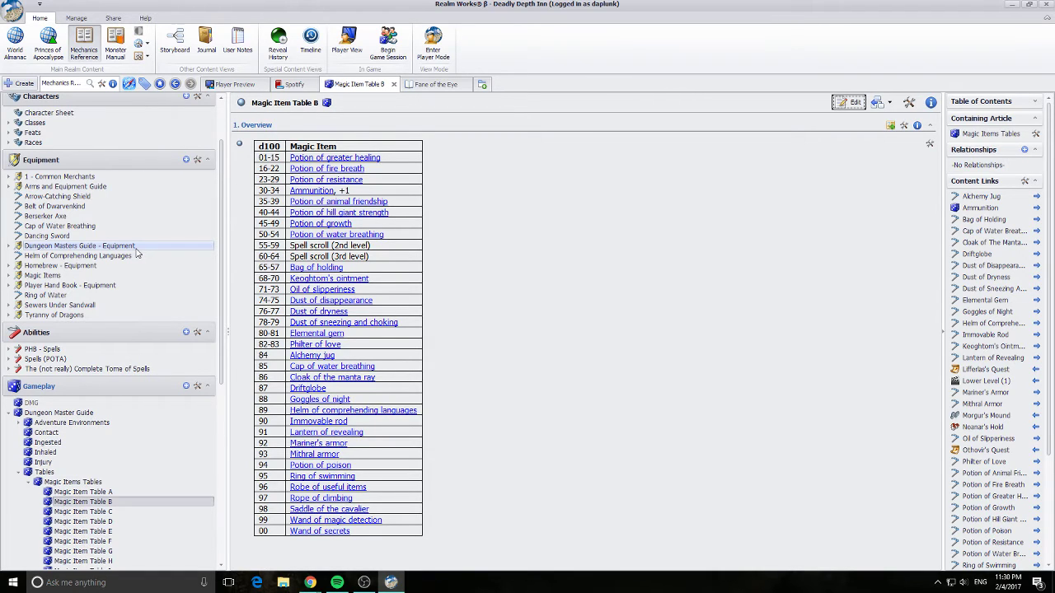
Cancel a new equipment topic, then expand and collapse the Common Merchants group
click(186, 159)
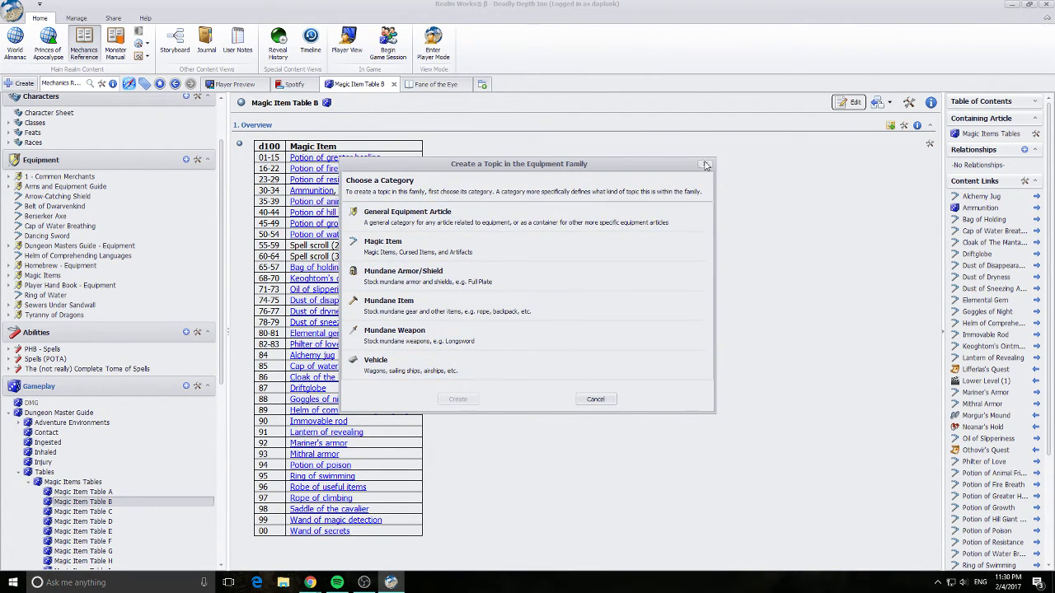
click(706, 166)
click(6, 180)
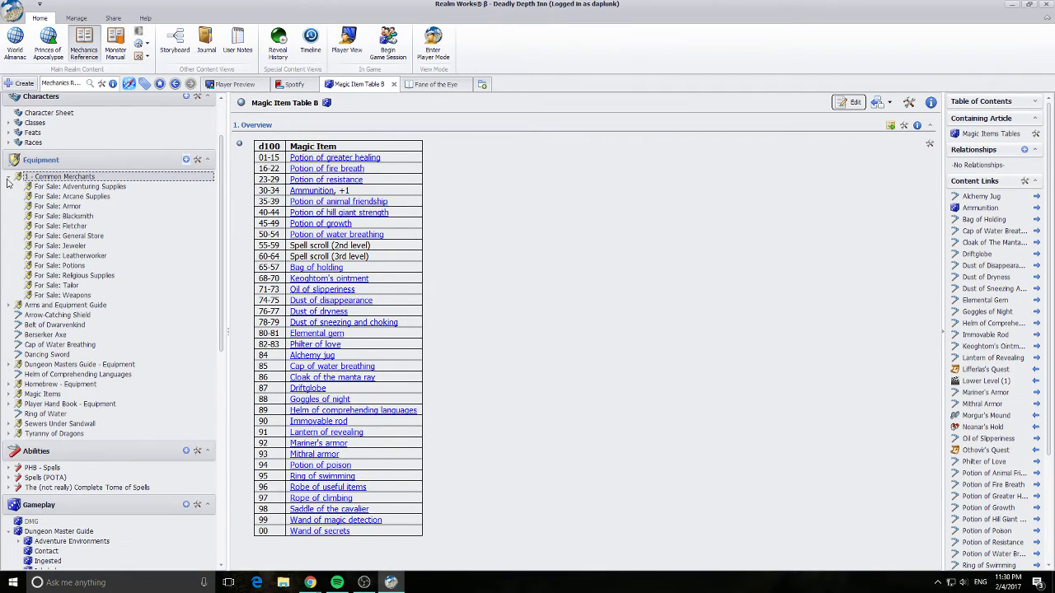
click(9, 177)
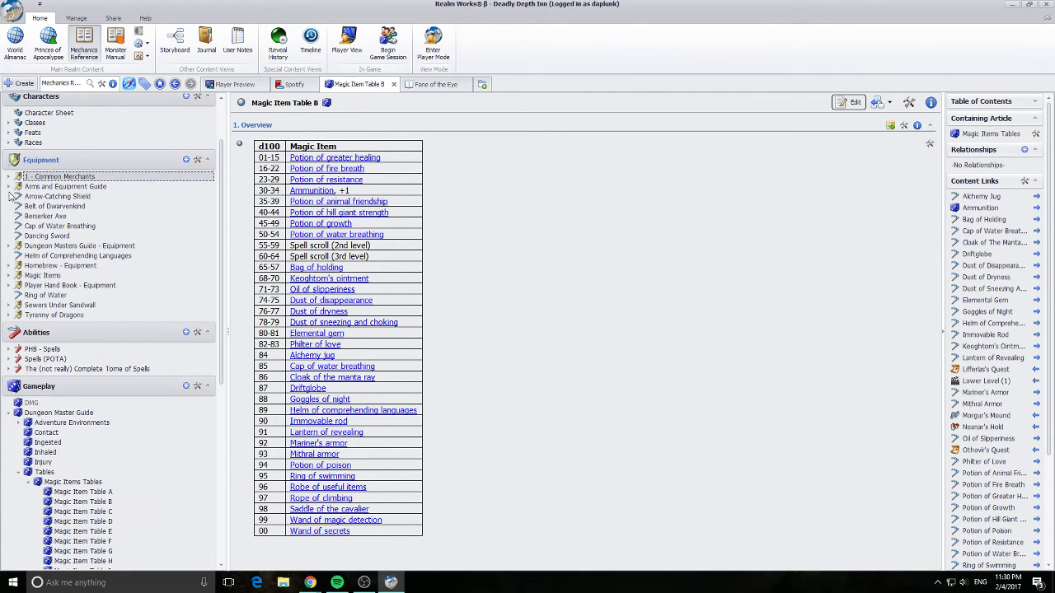
Browse the Arms and Equipment Guide equipment from Animal Call to Brewmaker, then collapse it
click(18, 196)
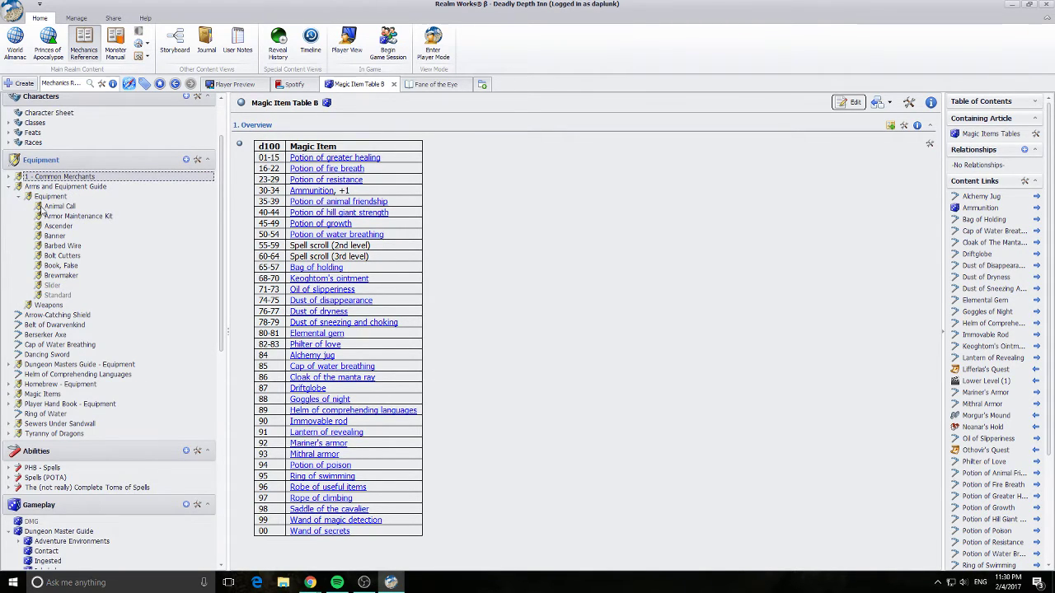
click(51, 206)
click(66, 216)
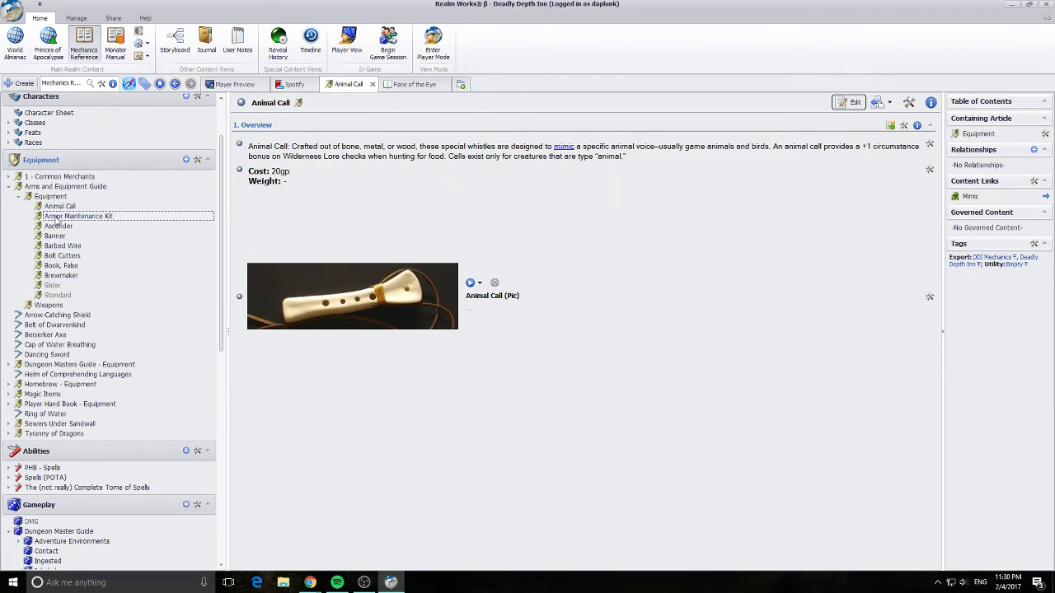
click(60, 227)
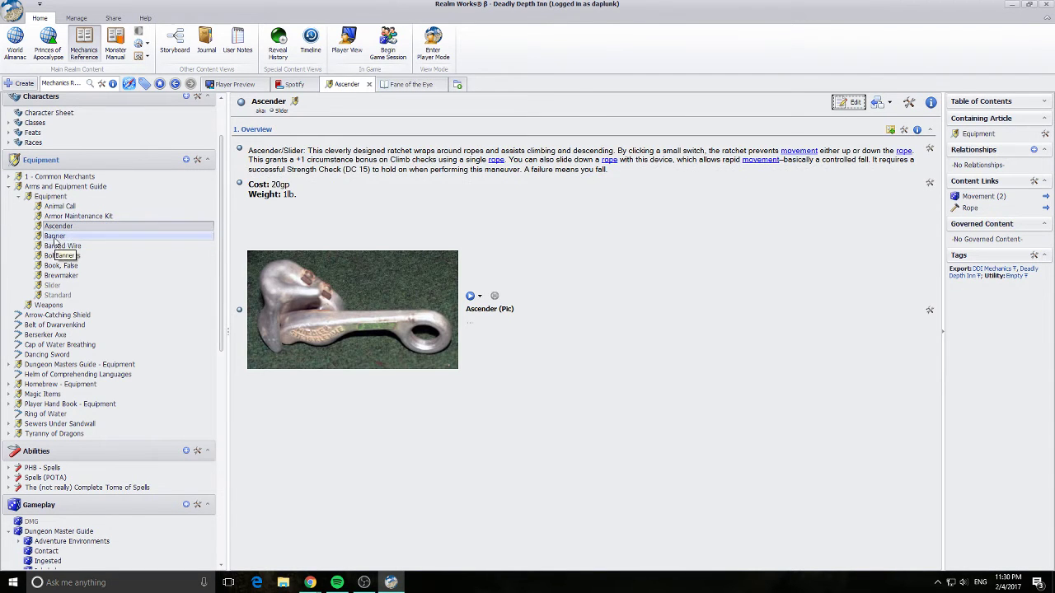
click(54, 237)
click(60, 245)
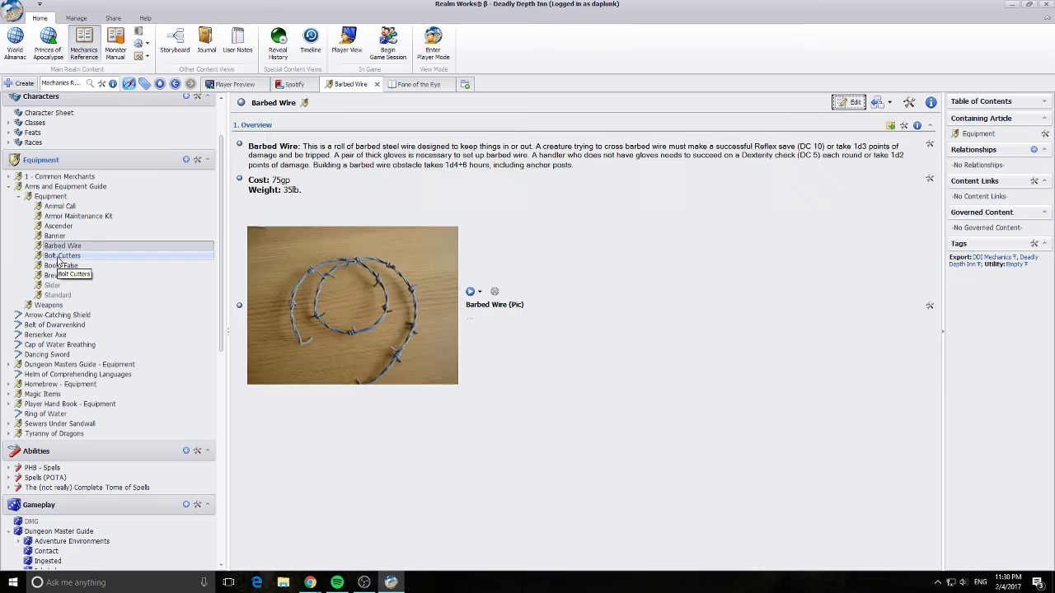
click(58, 257)
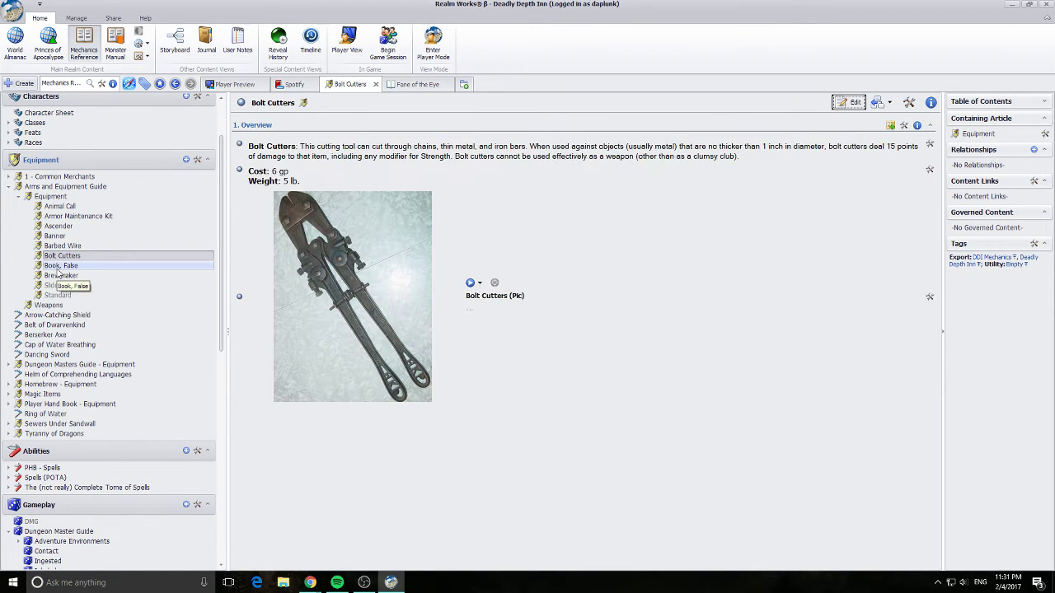
click(58, 266)
click(59, 278)
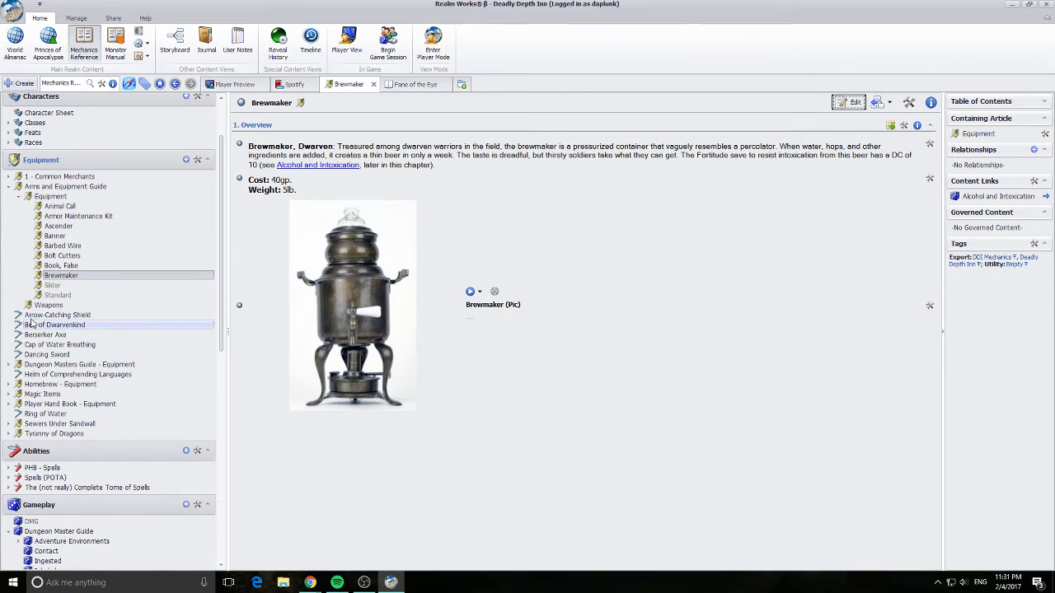
click(18, 187)
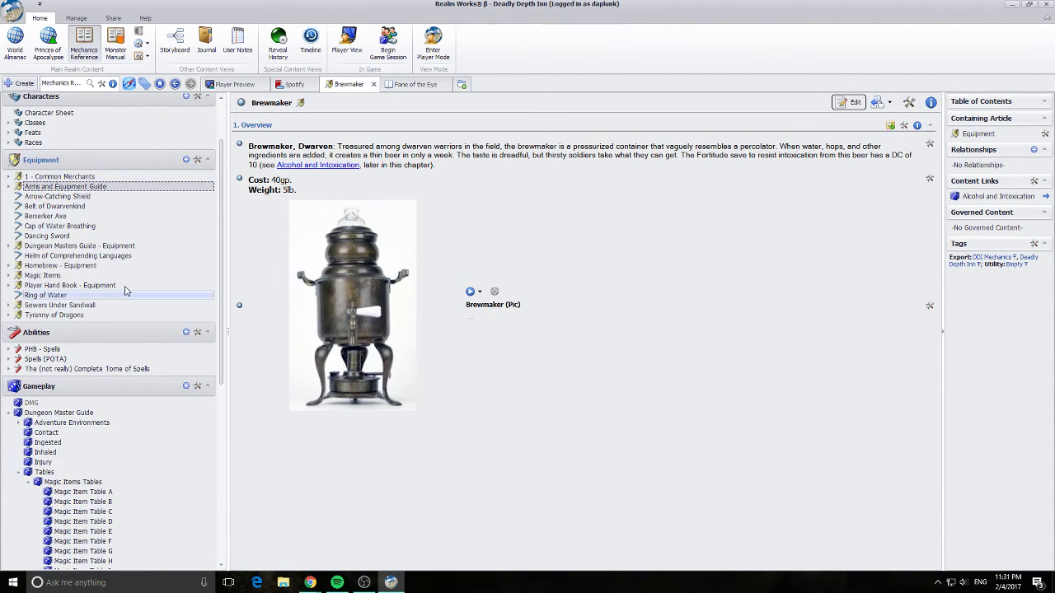
scroll(126, 291, down, 4)
Put Magic Item Table A into edit mode and add an empty line below its d100 table
click(61, 365)
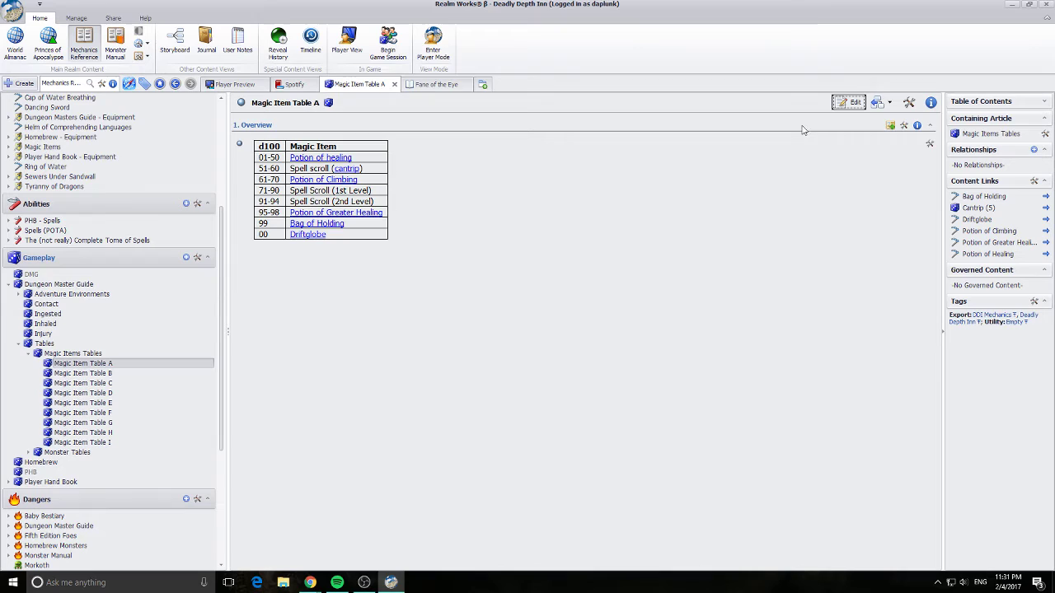
click(848, 102)
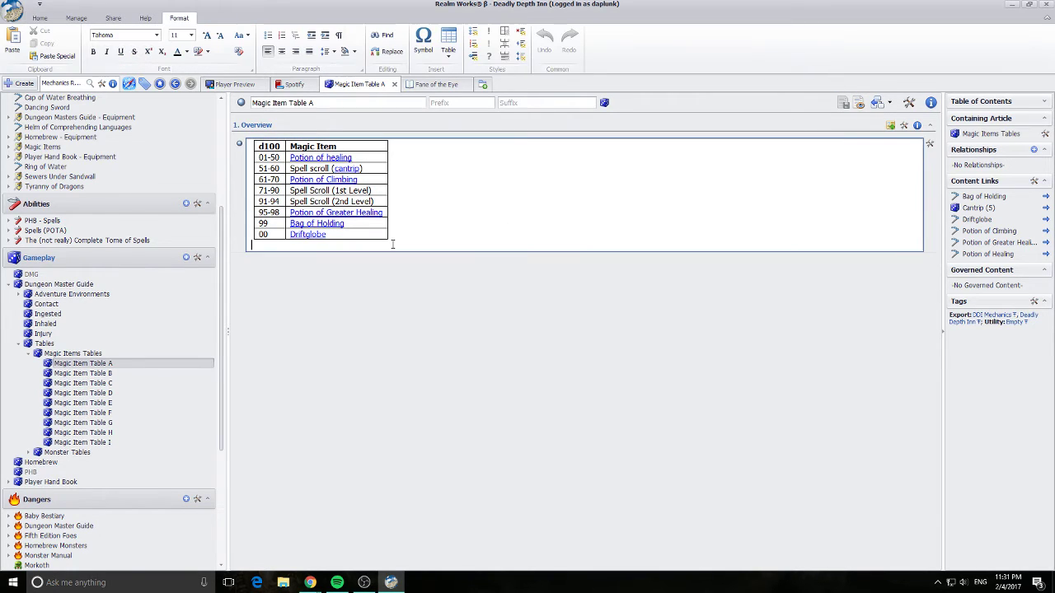
key(Return)
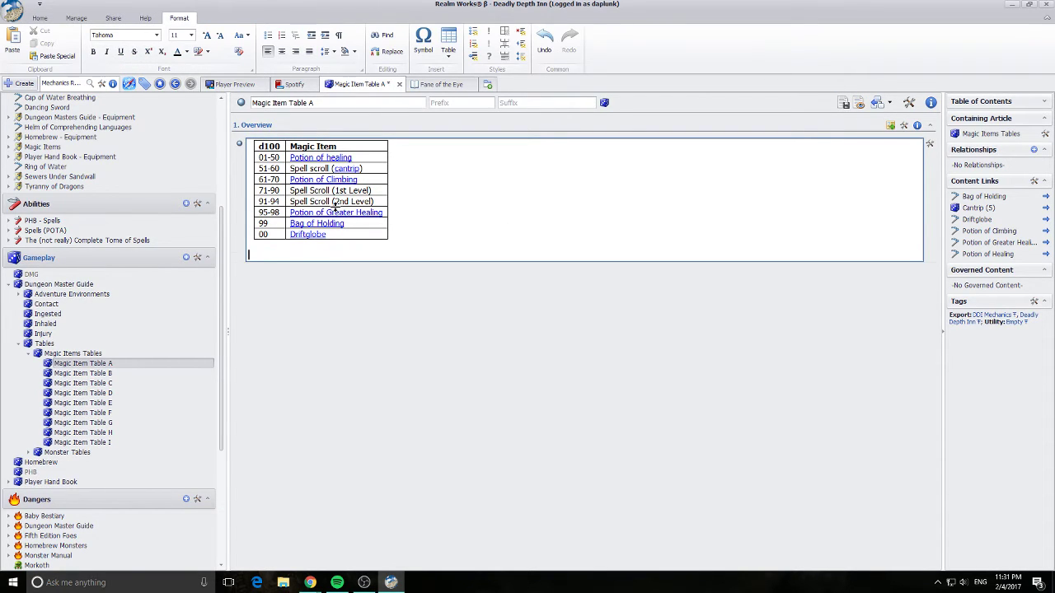
Insert a 2x8 table with bold headers 'd10' and 'Magic Item'
click(448, 43)
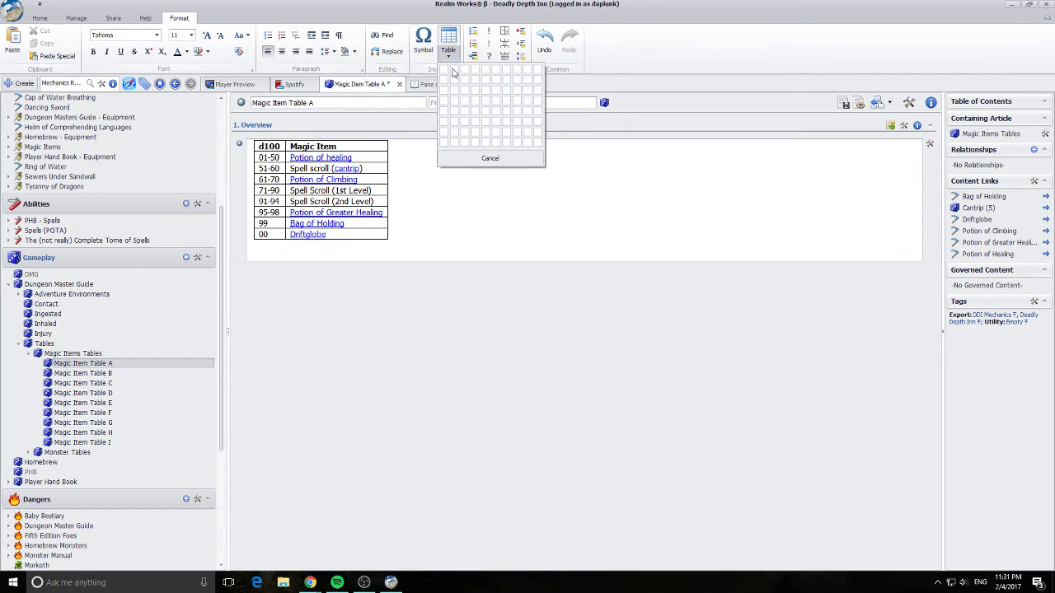
click(453, 145)
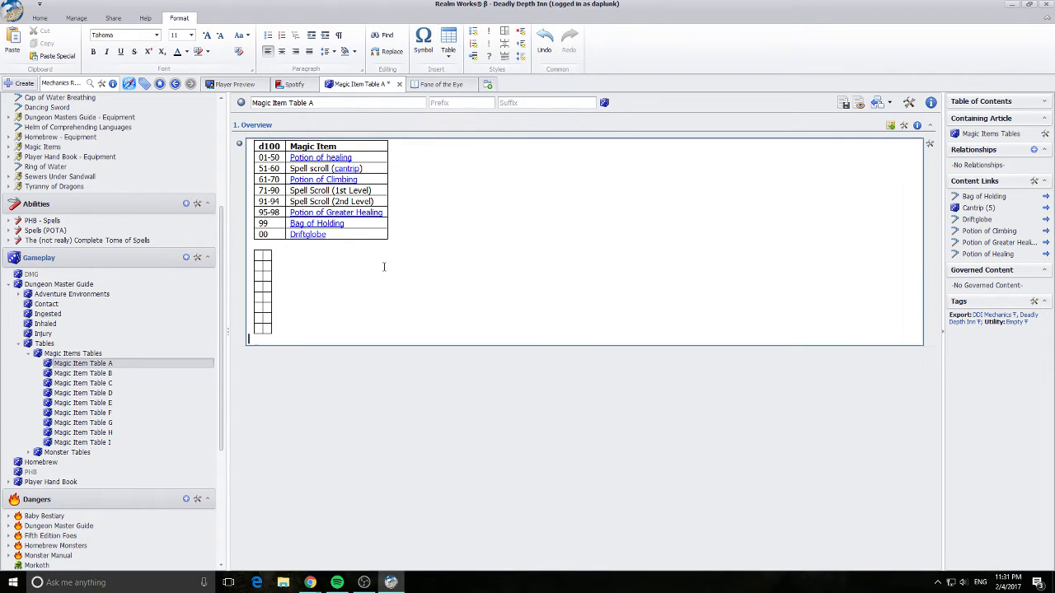
click(257, 256)
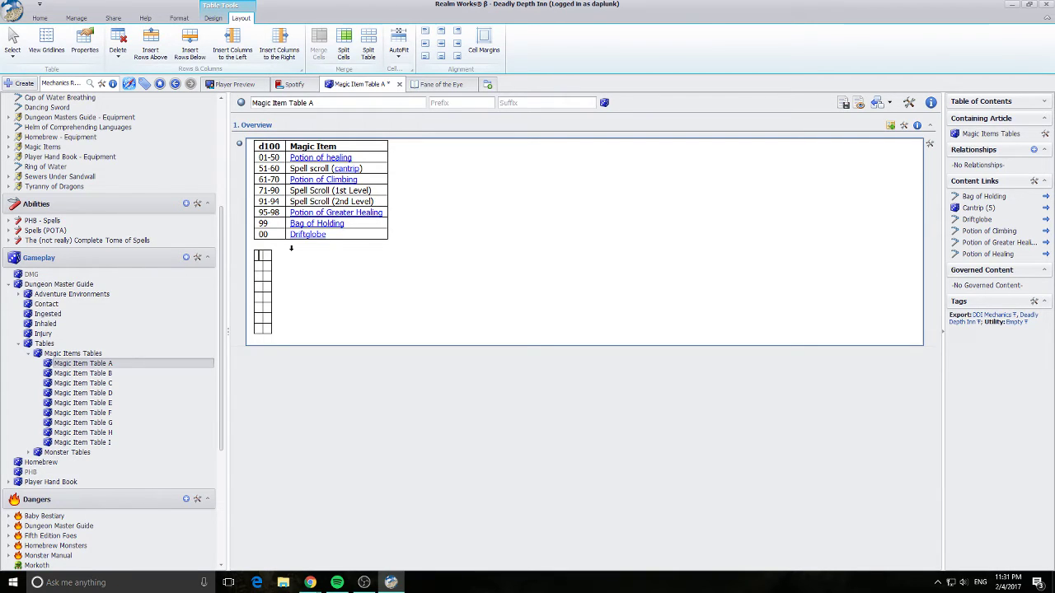
text(4)
key(BackSpace)
text(d1)
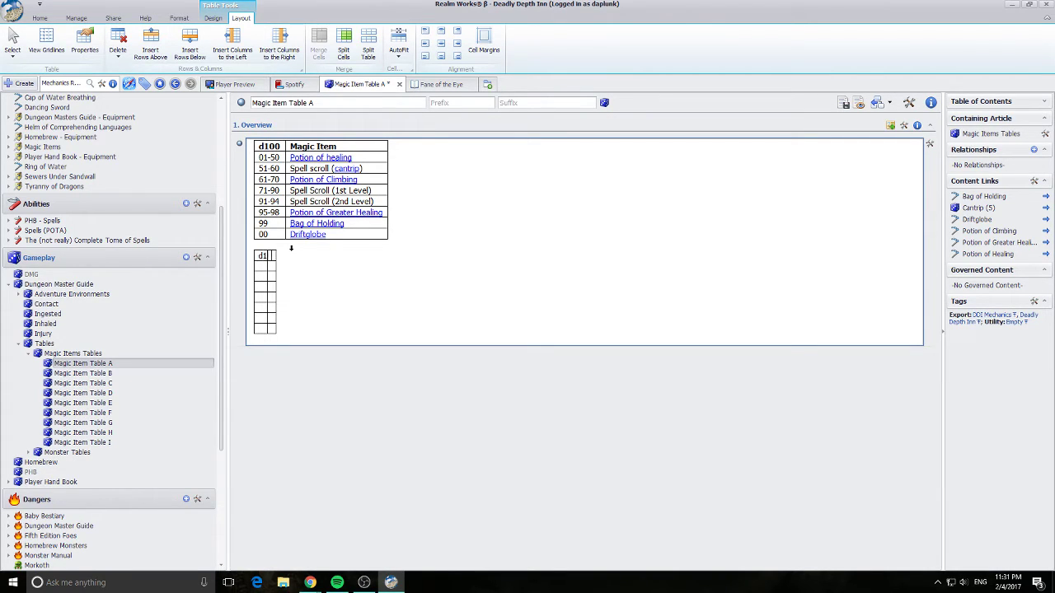
text(0 Magi)
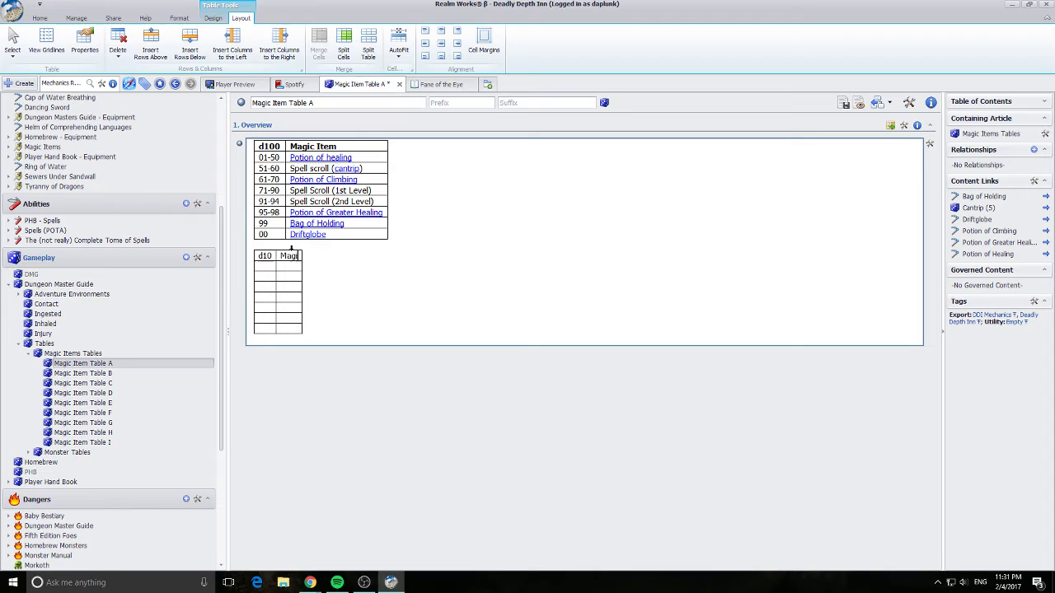
text(c Item)
key(shift+Home)
key(shift+Left)
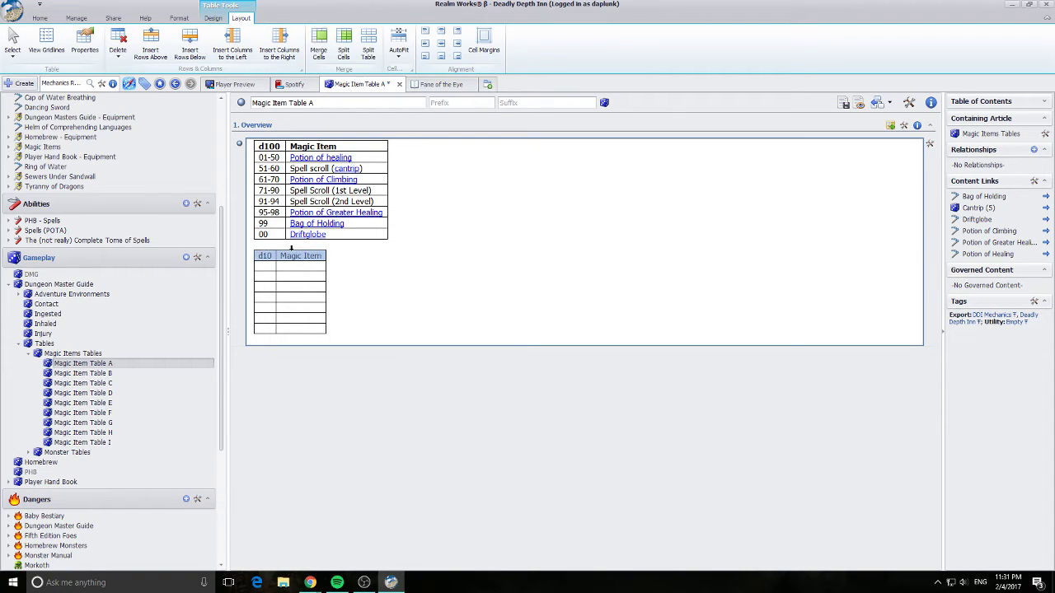
key(ctrl+b)
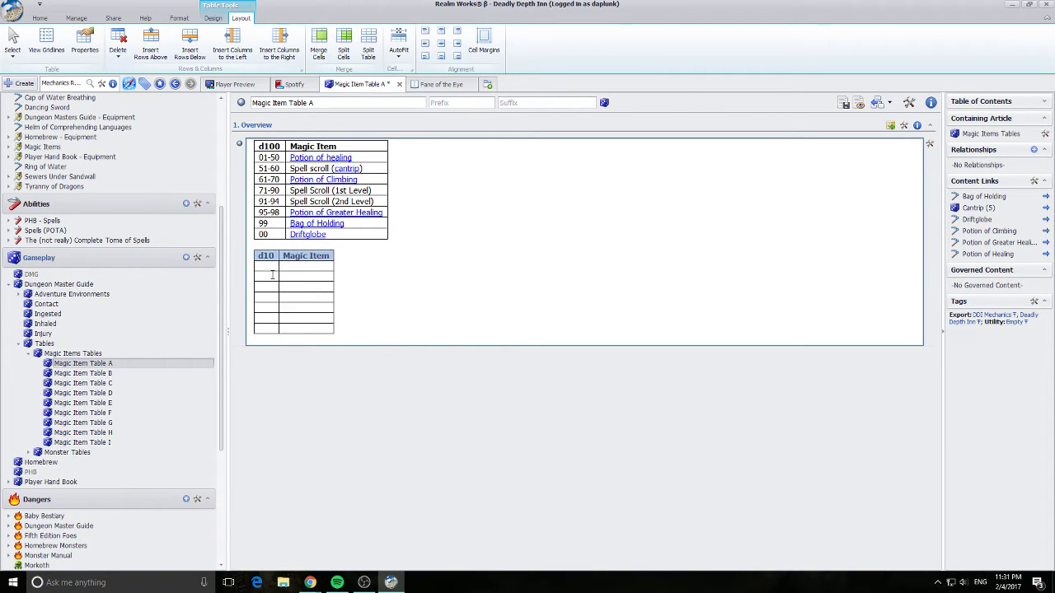
Fill the d10 column with rolls 1, 2, 3, 4, 5, 6-8 and 9-10
click(270, 266)
text(1)
key(Down)
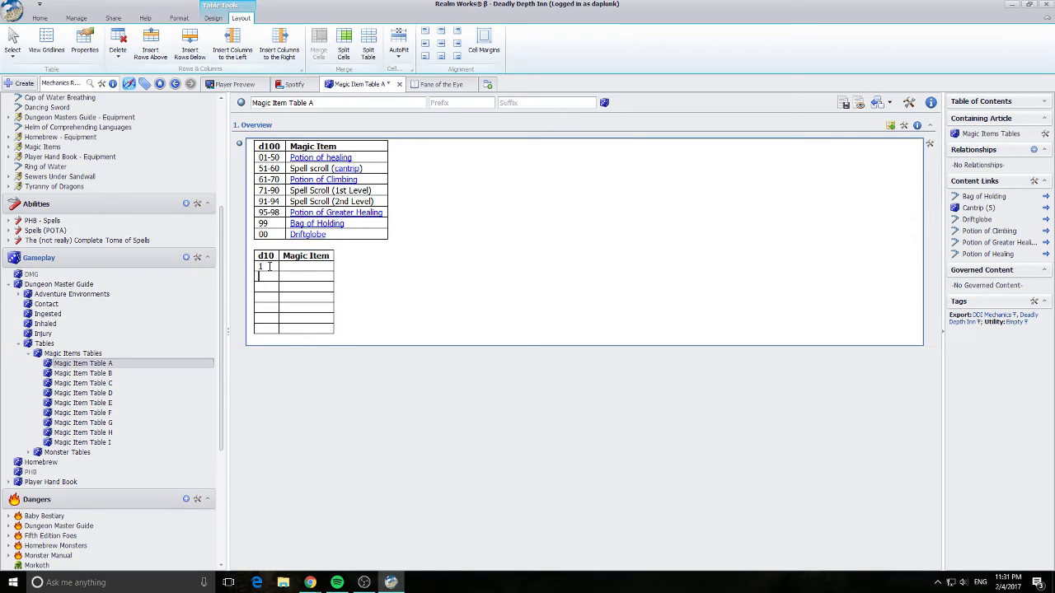
text(2)
key(Down)
text(3)
key(Down)
text(4)
key(Down)
text(5)
key(Down)
text(6-8)
key(Down)
text(9-10)
Select the whole new d10 table and delete it
click(317, 266)
drag(298, 329, 262, 254)
click(380, 299)
drag(303, 265, 317, 338)
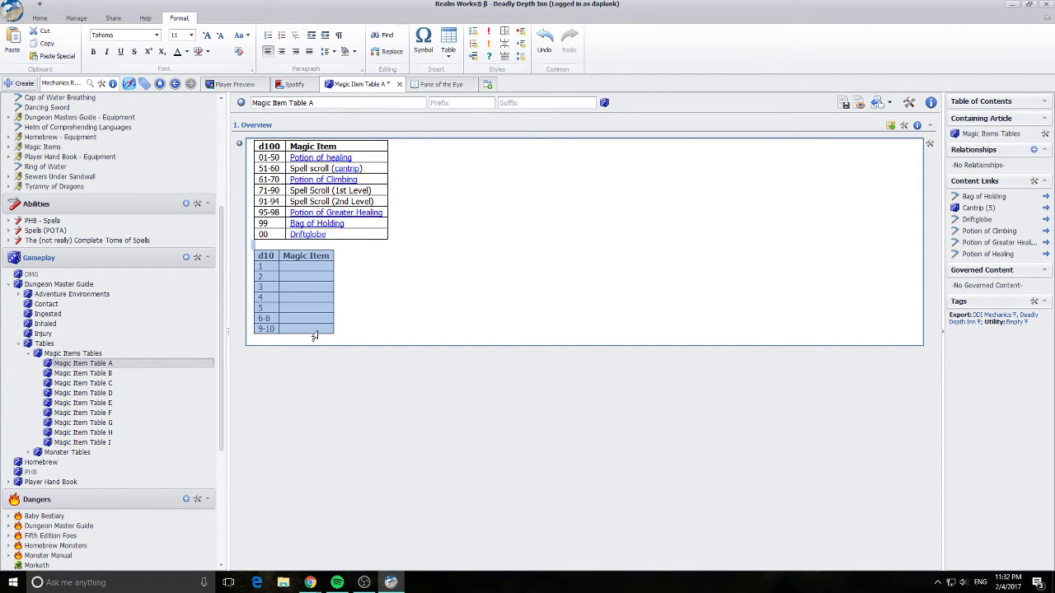
key(Delete)
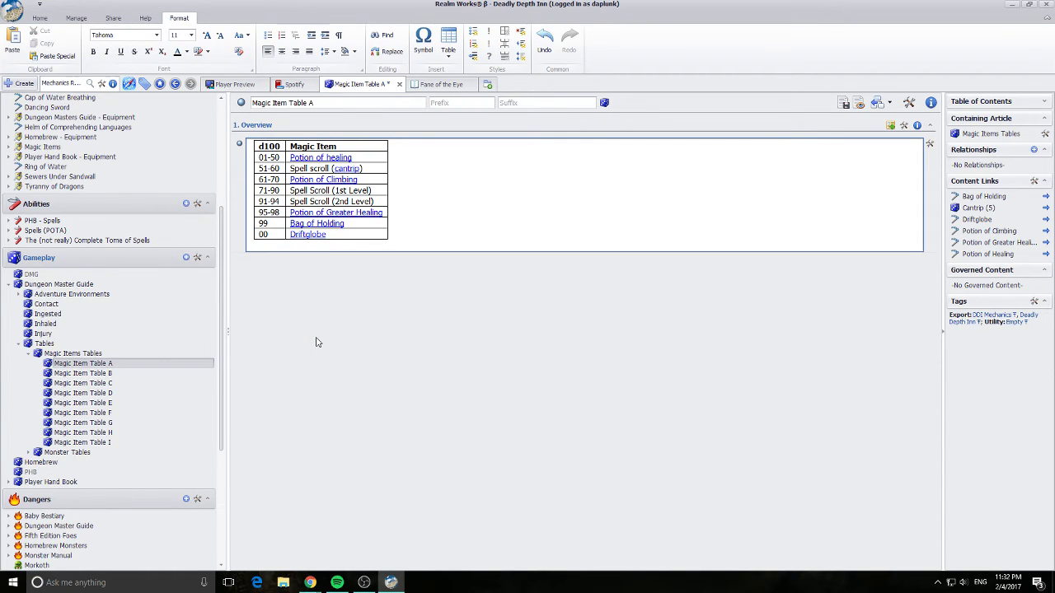
Save and exit editing, test the Healing, Climbing and Greater Healing potion links, then go Home
click(844, 103)
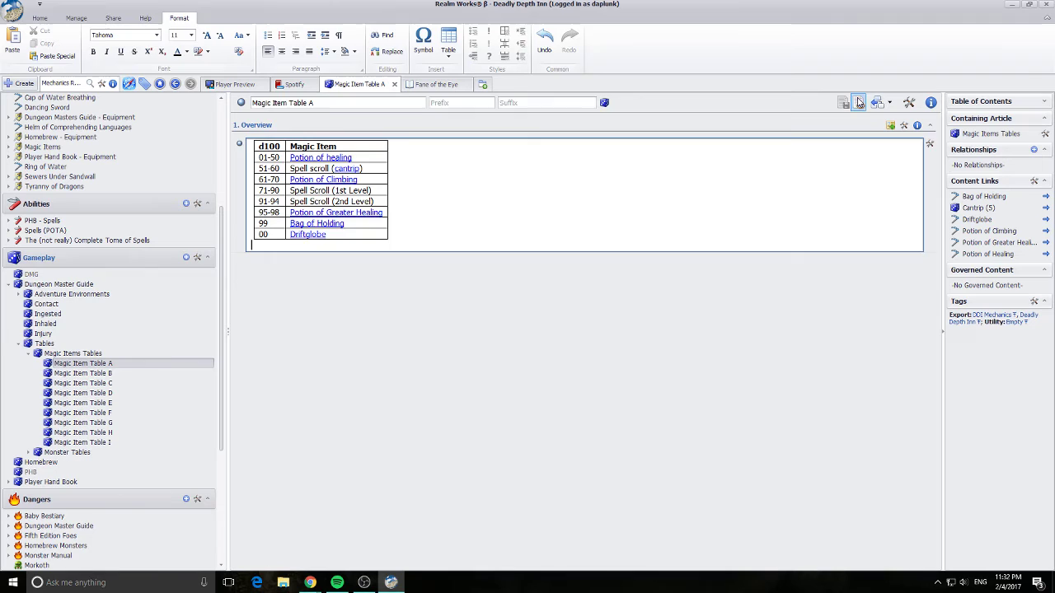
click(858, 101)
click(313, 158)
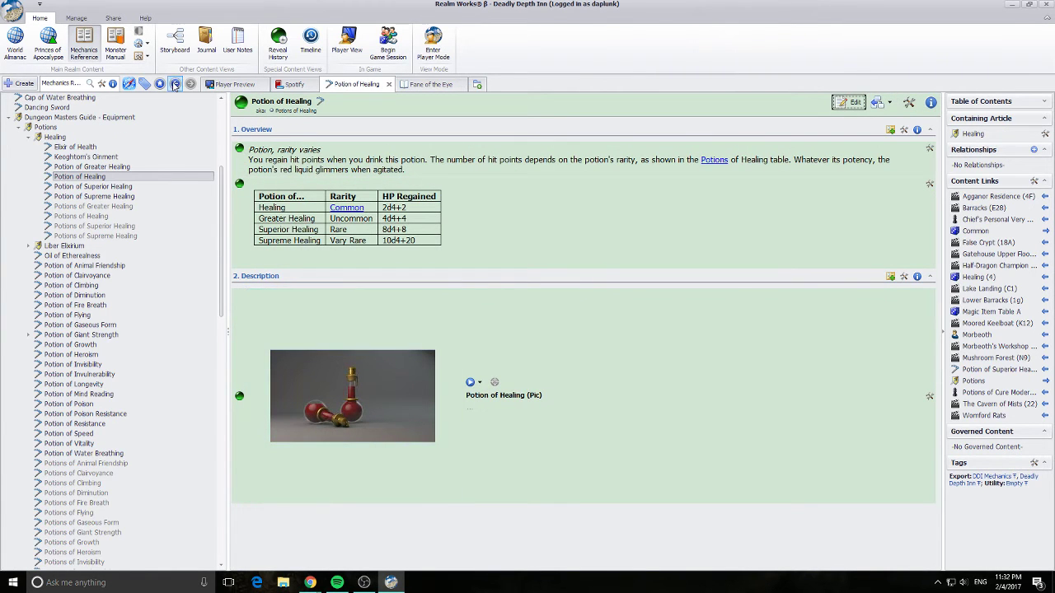
click(174, 85)
click(318, 179)
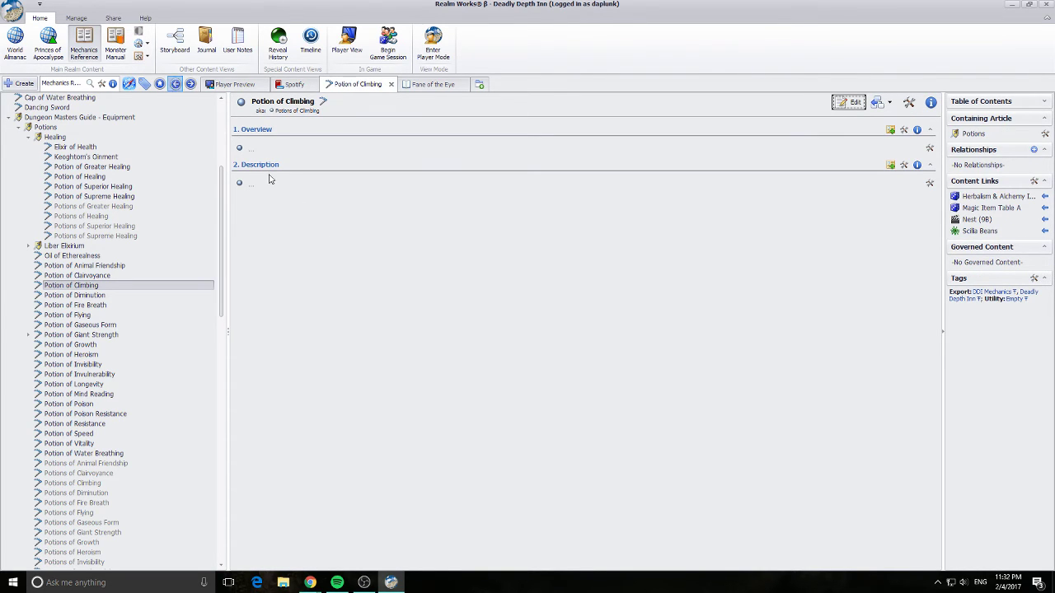
click(313, 217)
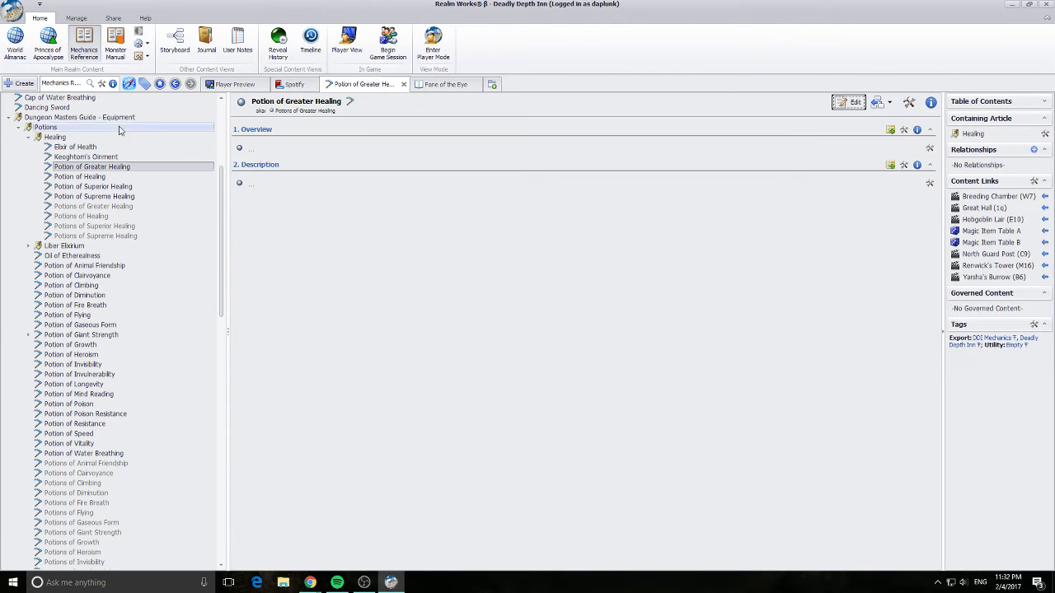
click(159, 83)
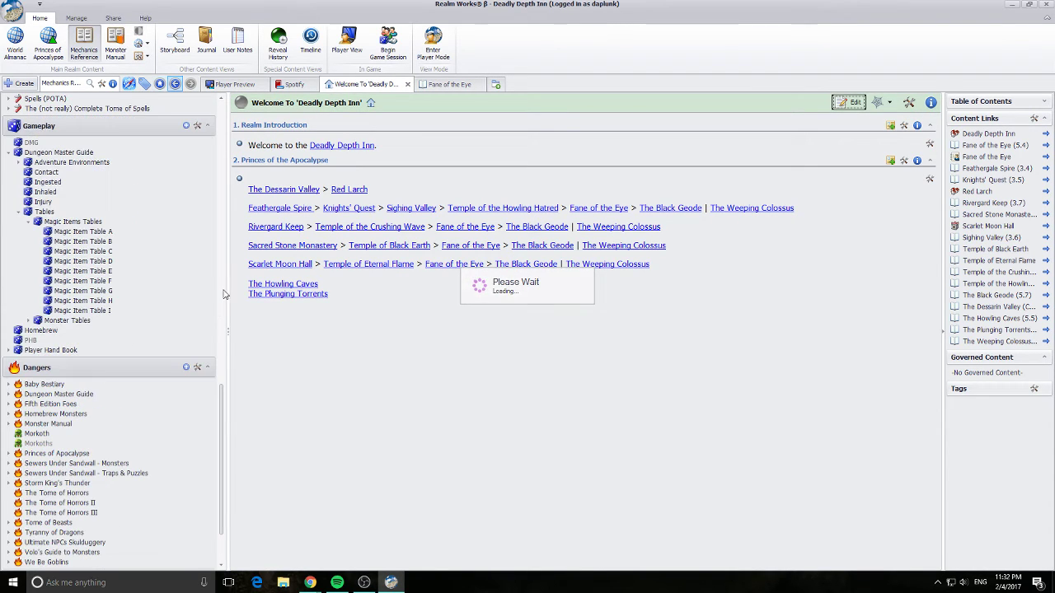
Browse Magic Item Tables D, E and F in the tree
click(86, 261)
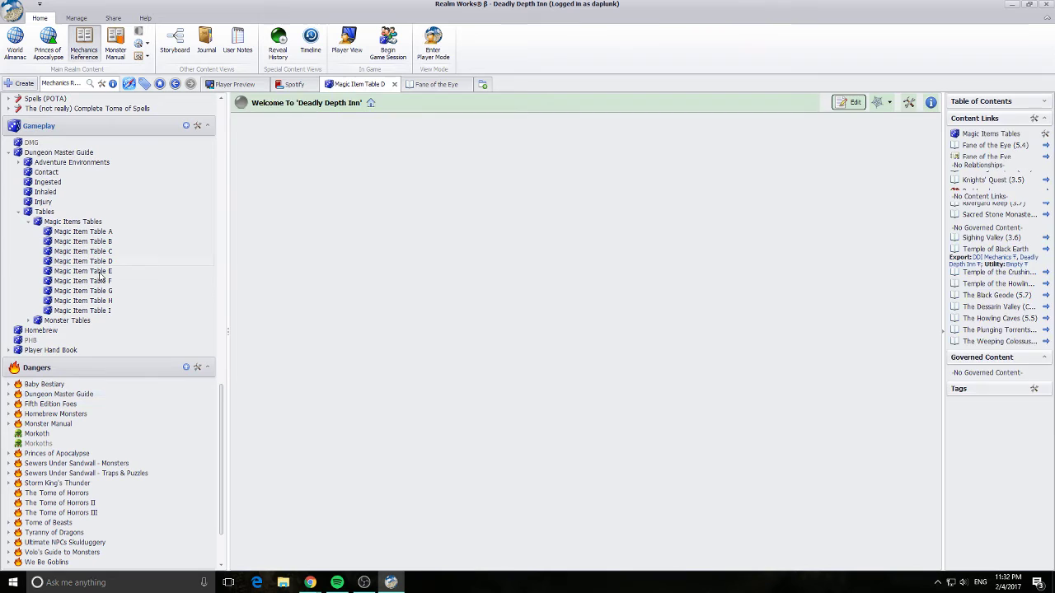
click(99, 273)
click(99, 282)
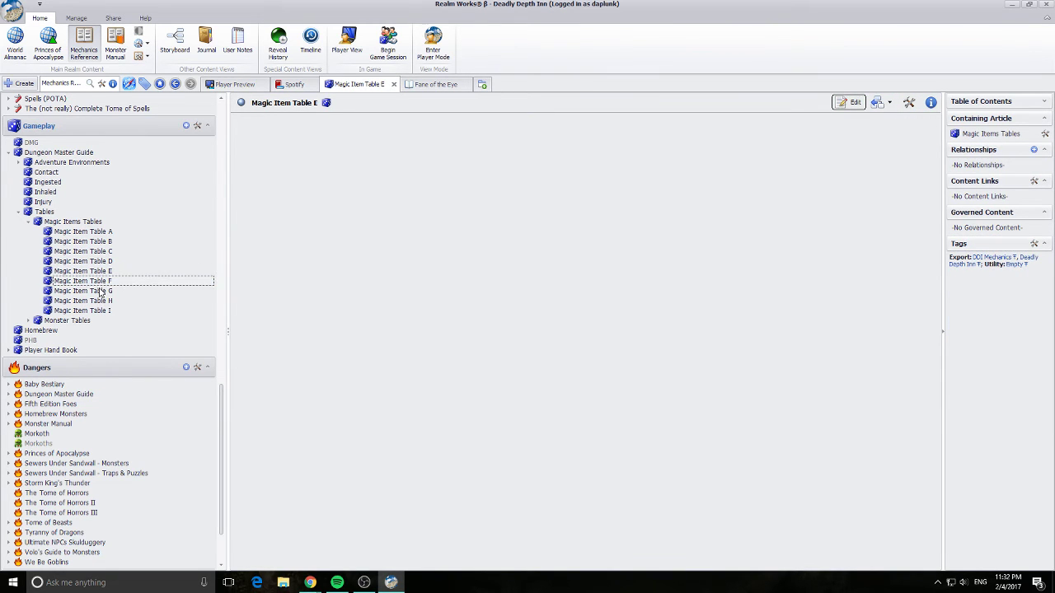
scroll(429, 316, down, 10)
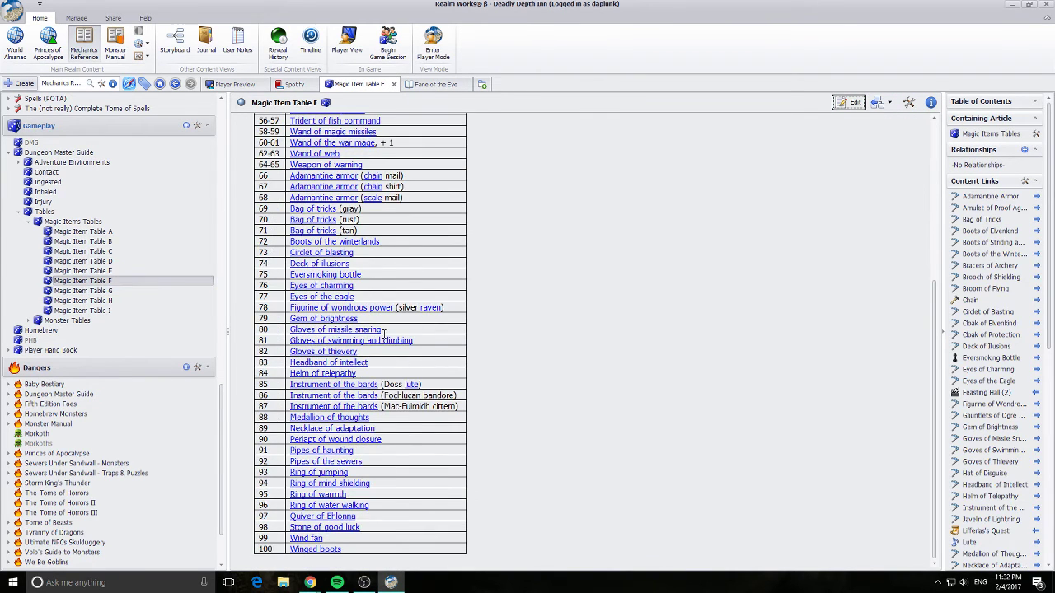
scroll(316, 309, up, 10)
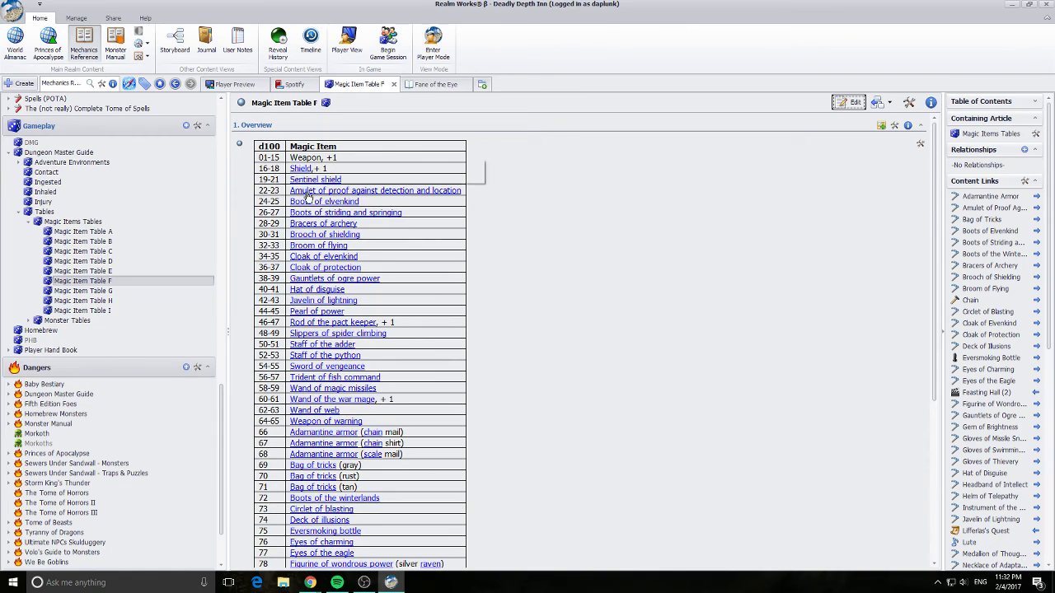
Follow Table F's Sentinel shield link, go back, and scroll through Table F
click(308, 179)
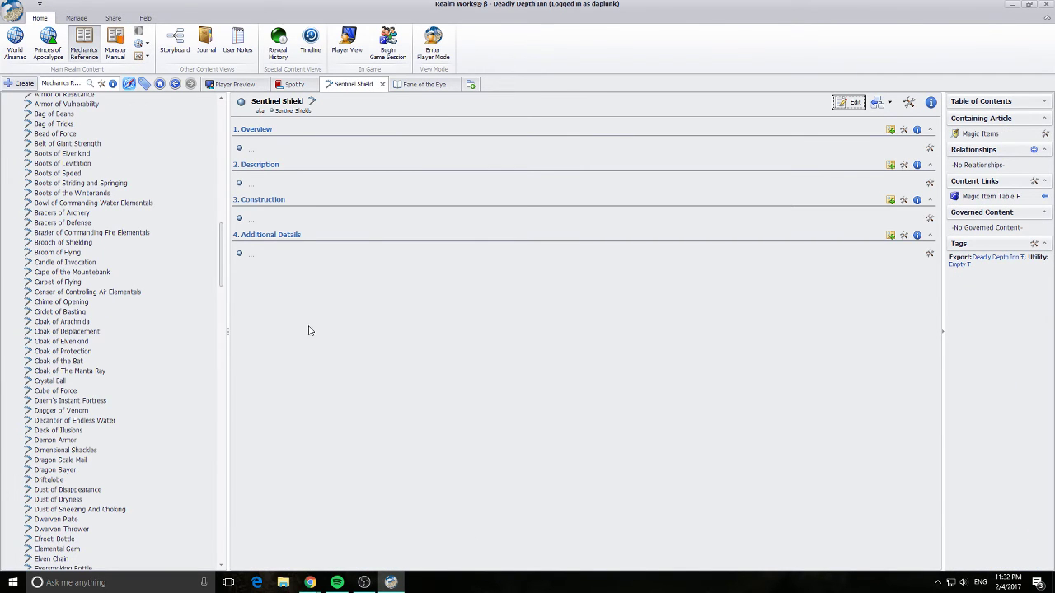
click(175, 84)
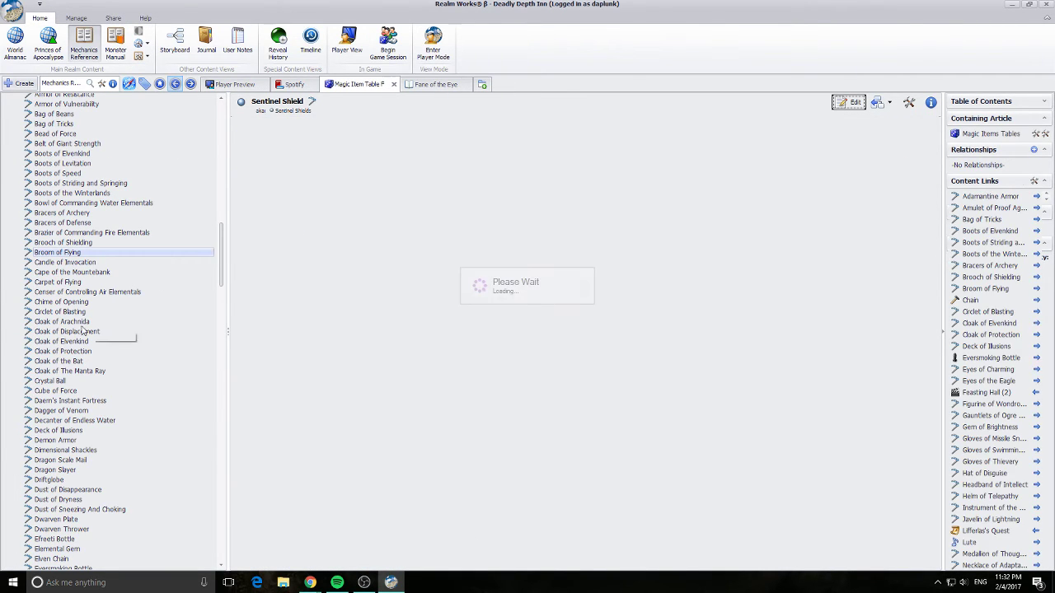
scroll(115, 346, down, 5)
scroll(141, 357, down, 5)
scroll(146, 357, down, 5)
scroll(149, 360, down, 5)
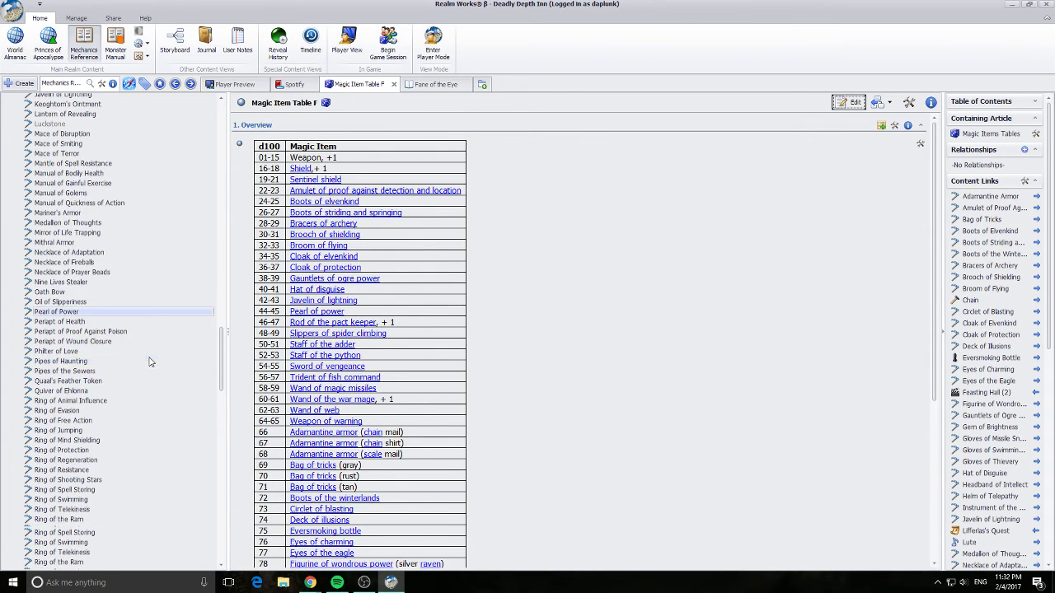
scroll(174, 372, down, 5)
scroll(210, 296, down, 5)
drag(224, 401, 229, 519)
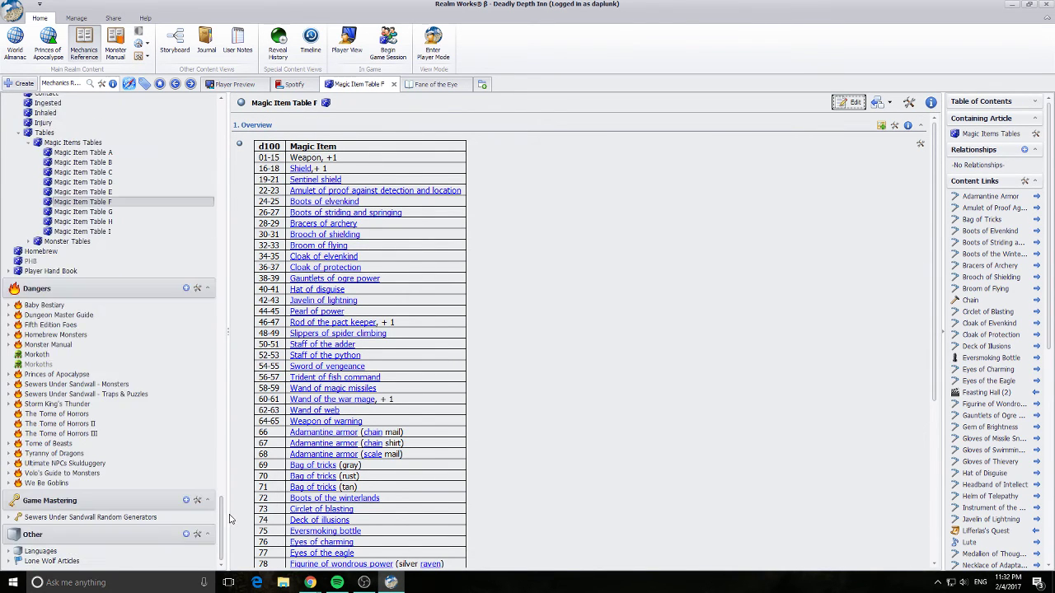
scroll(230, 515, up, 2)
Open Magic Items Tables, then Magic Item Table A, and follow its Potion of healing link
click(103, 187)
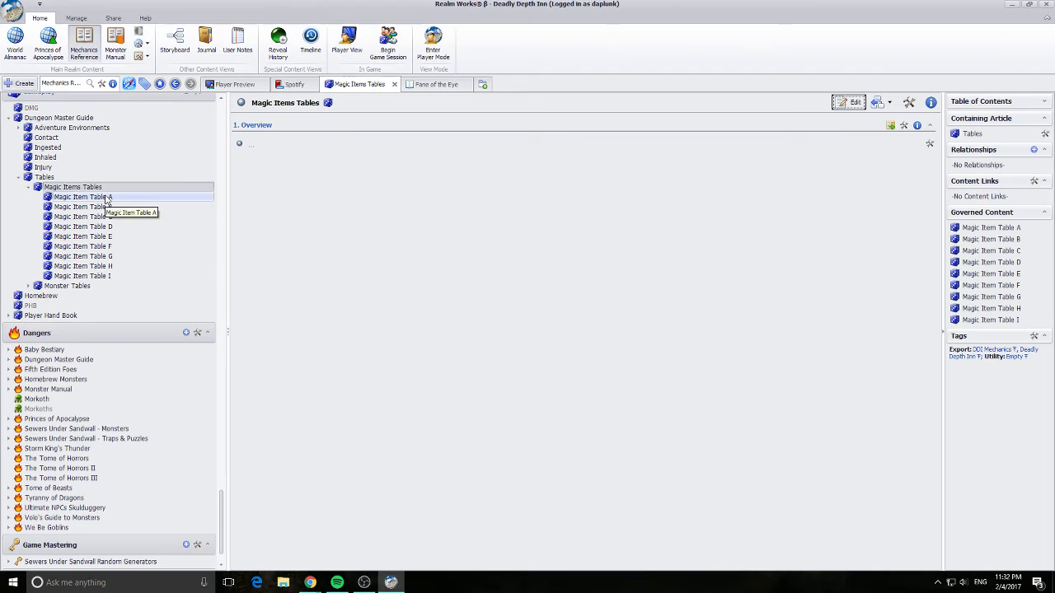
click(108, 198)
click(312, 161)
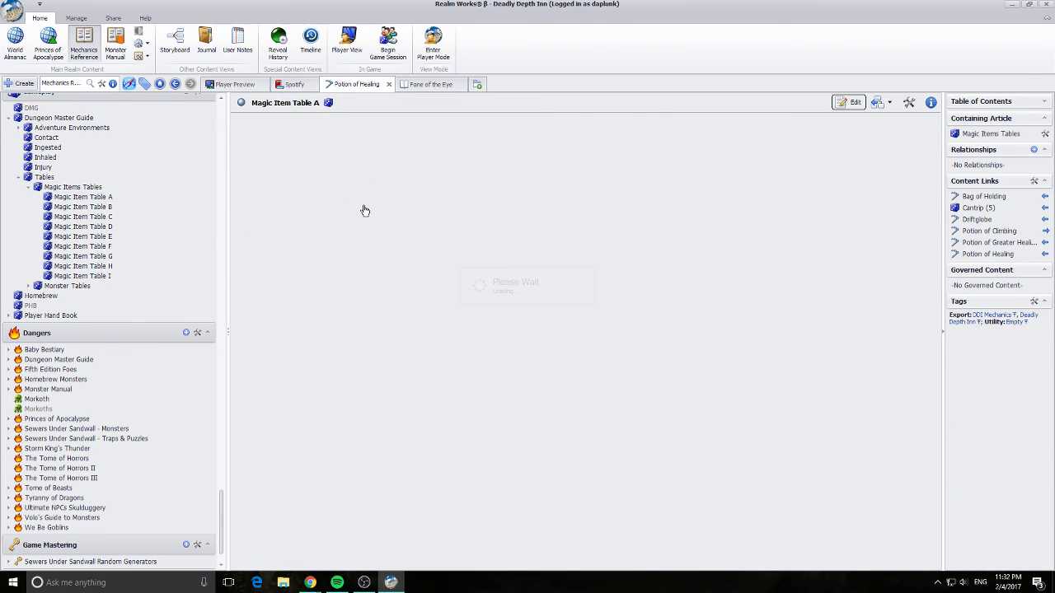